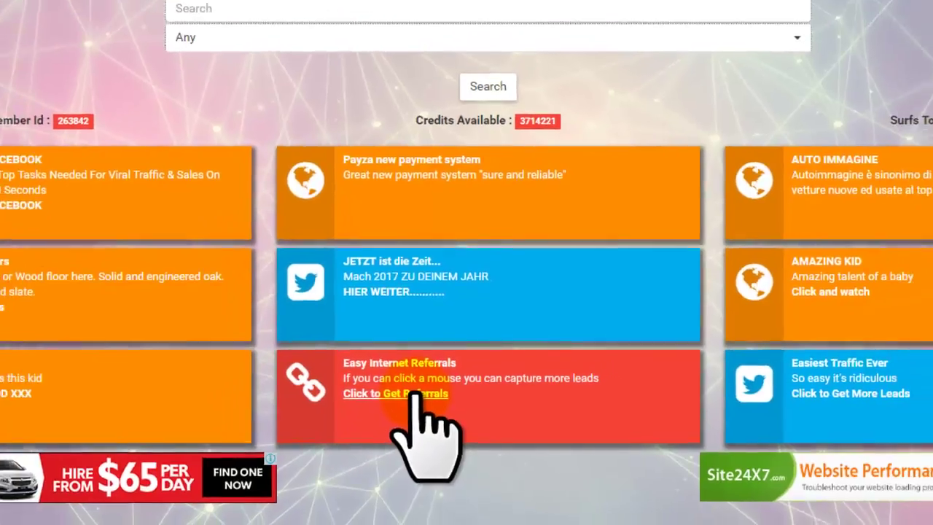
Open the Easy Internet Referrals advert and pass the street-sign captcha across two image grids
click(439, 424)
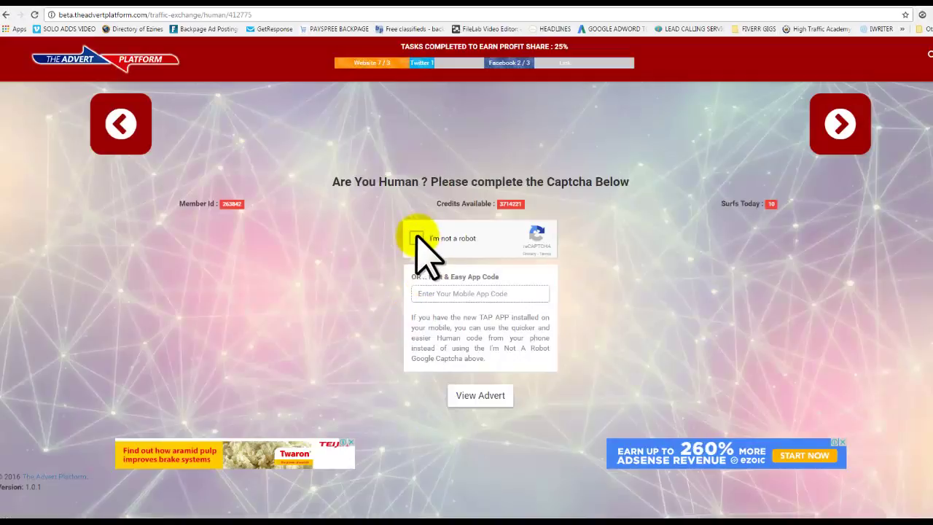
click(417, 238)
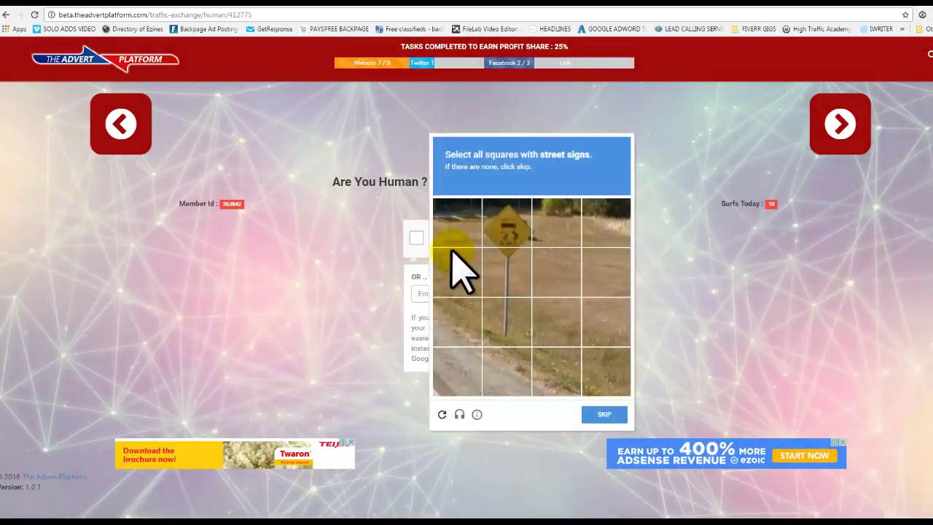
click(508, 223)
click(507, 271)
click(602, 414)
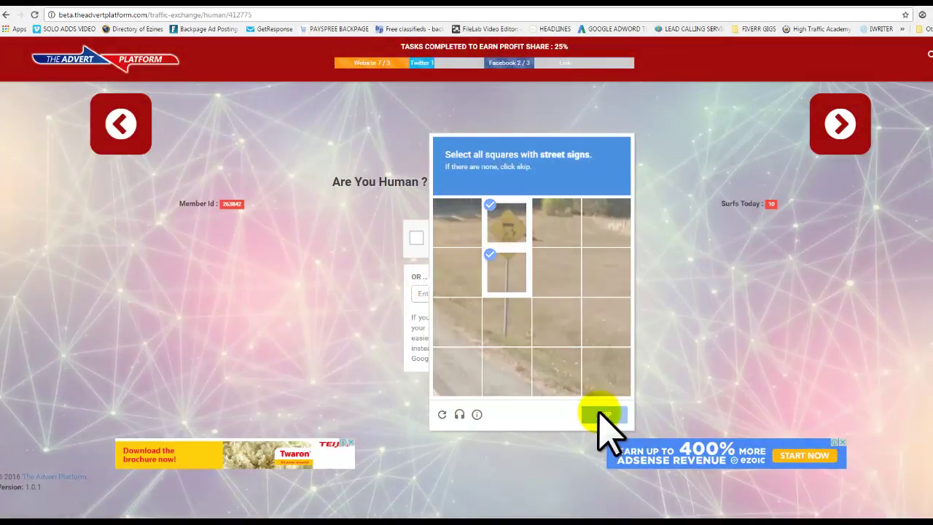
click(460, 244)
click(457, 271)
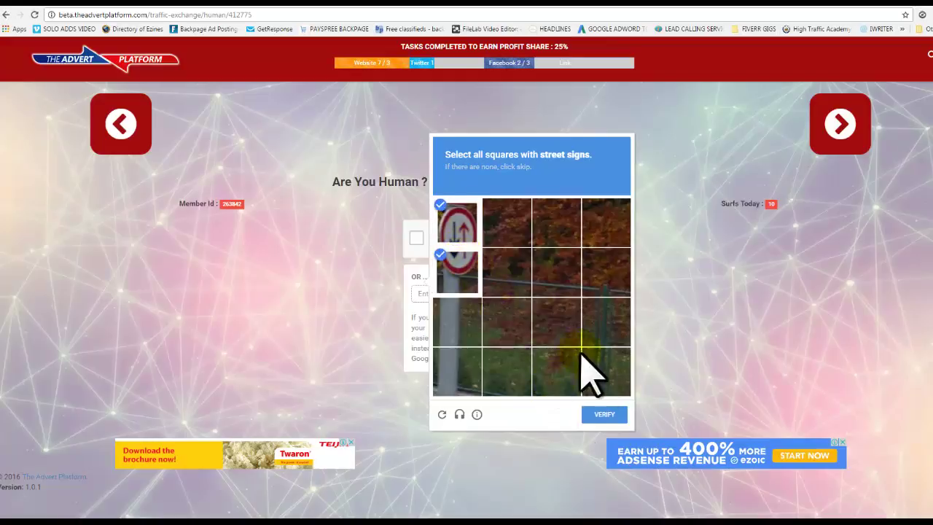
click(604, 414)
click(487, 396)
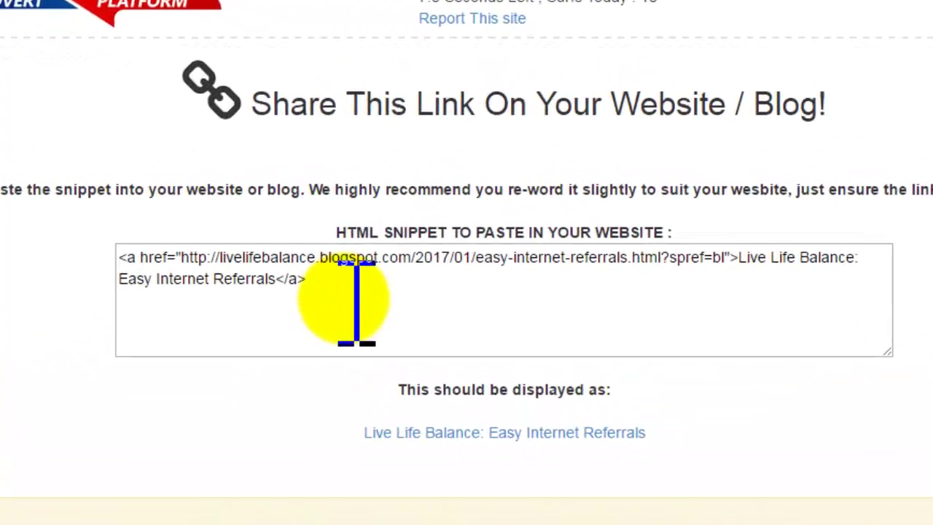
Dismiss the Continue prompt and copy the whole Live Life Balance HTML snippet
drag(356, 303, 267, 287)
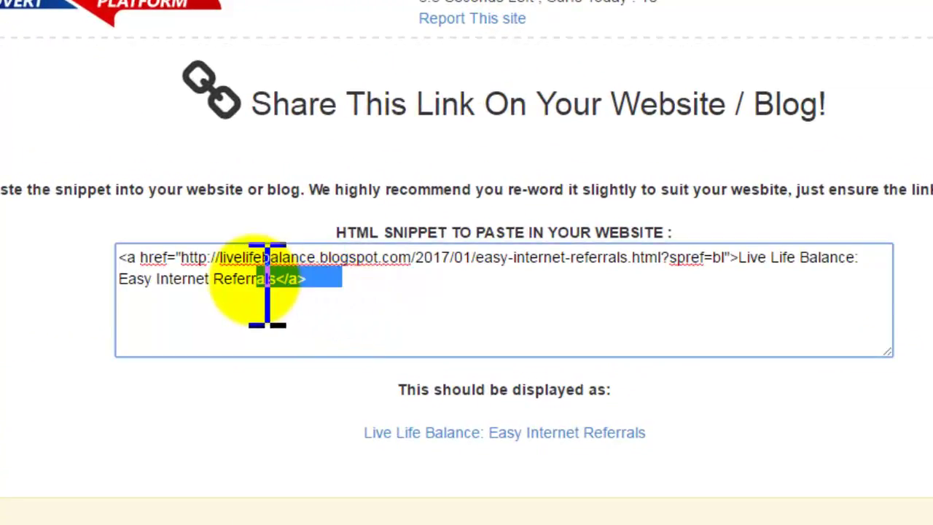
click(402, 280)
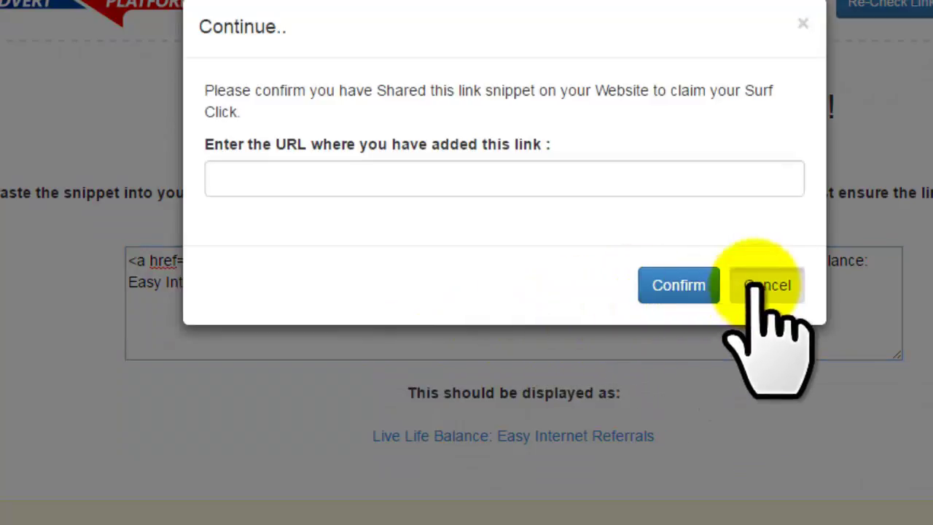
click(759, 281)
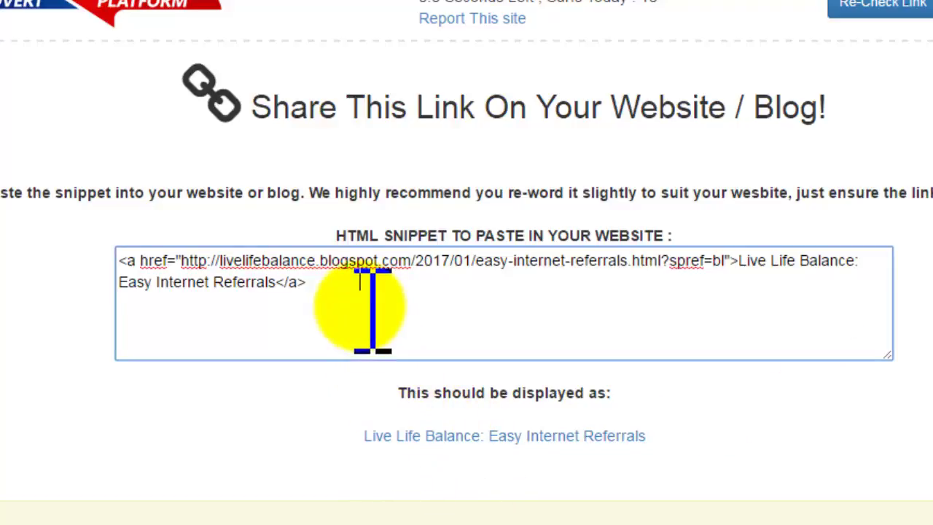
mouse_move(375, 305)
mouse_down()
mouse_move(11, 302)
mouse_move(21, 267)
mouse_up()
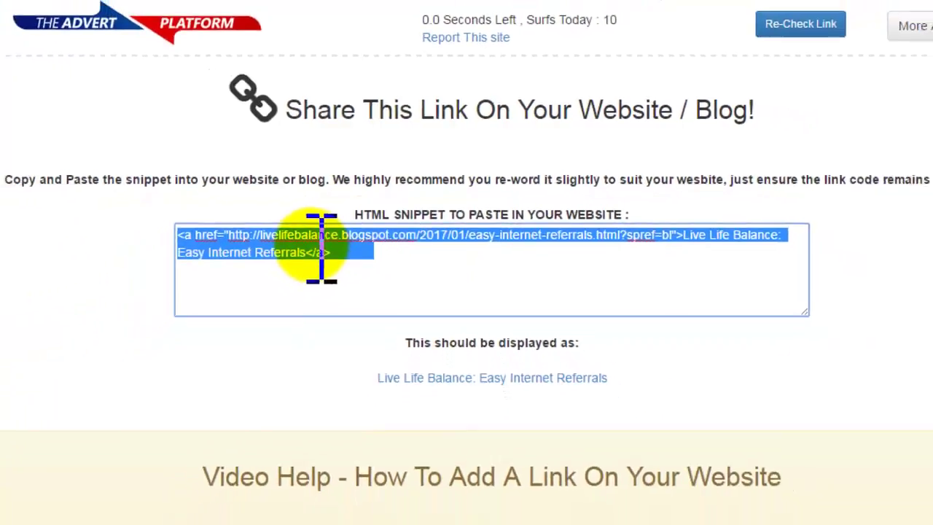
right_click(355, 206)
click(387, 225)
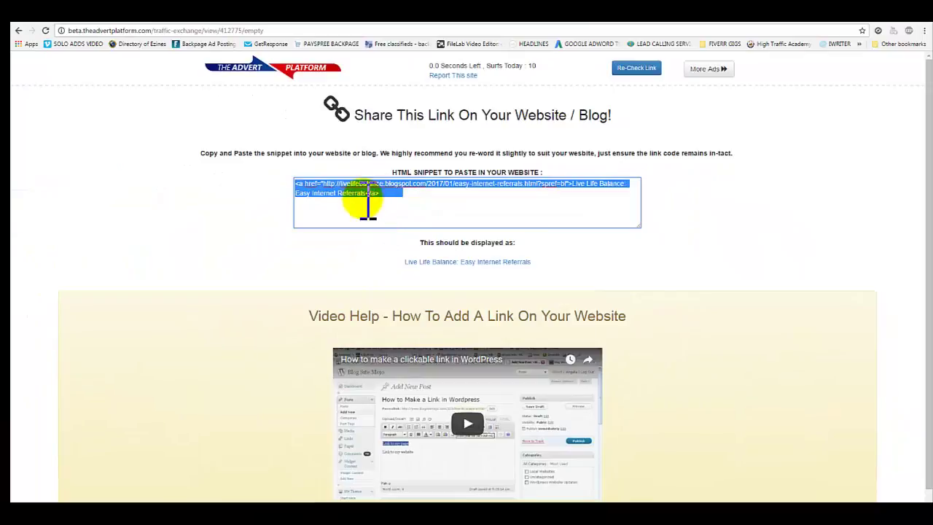
Switch to Blogger and scroll through the live How Bad Do You Want It? blog
click(157, 19)
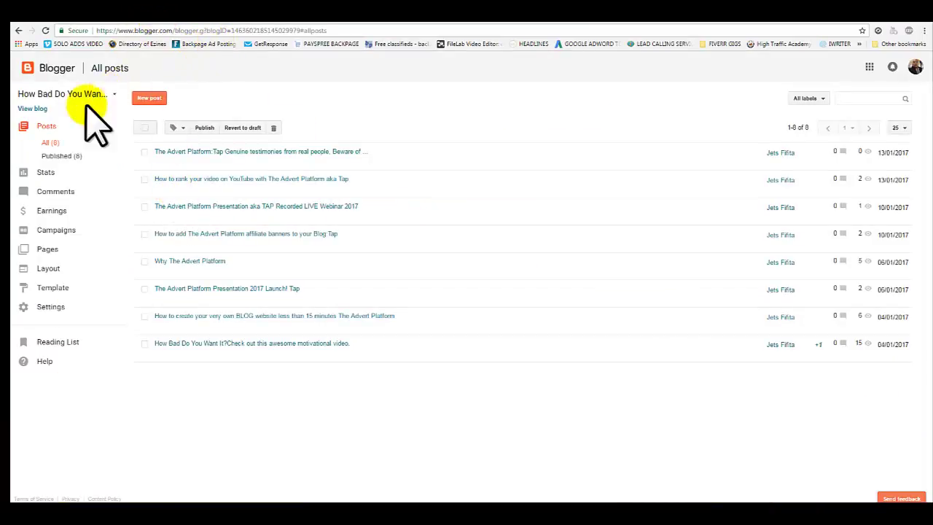
click(34, 109)
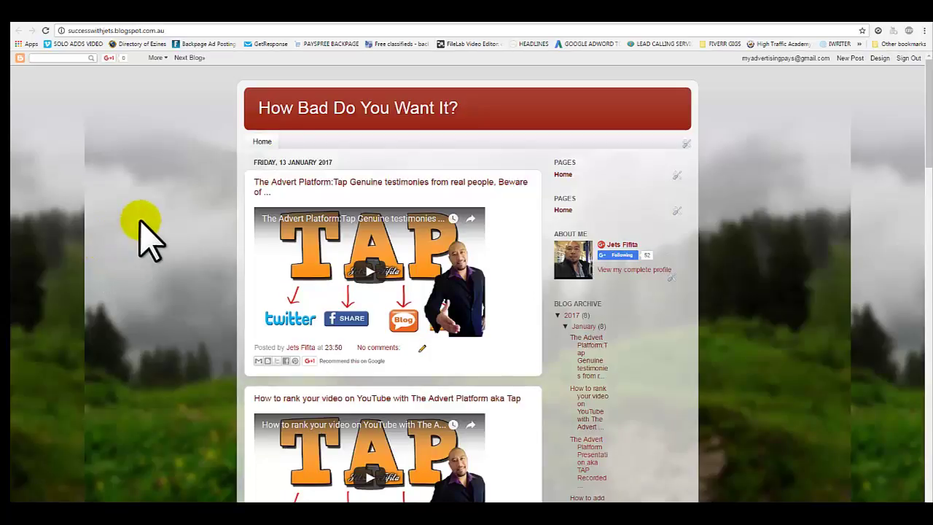
scroll(145, 236, down, 2)
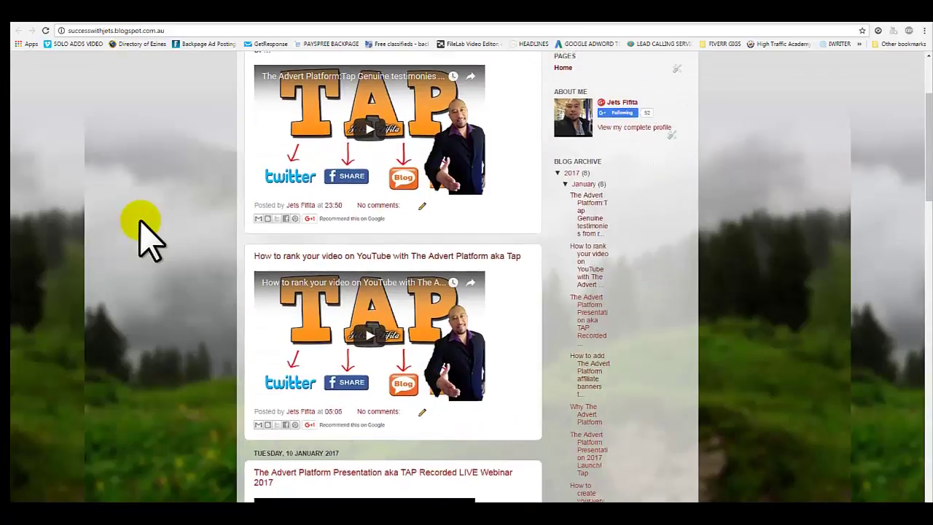
scroll(145, 237, up, 2)
scroll(146, 237, down, 2)
scroll(142, 234, down, 3)
scroll(189, 241, down, 4)
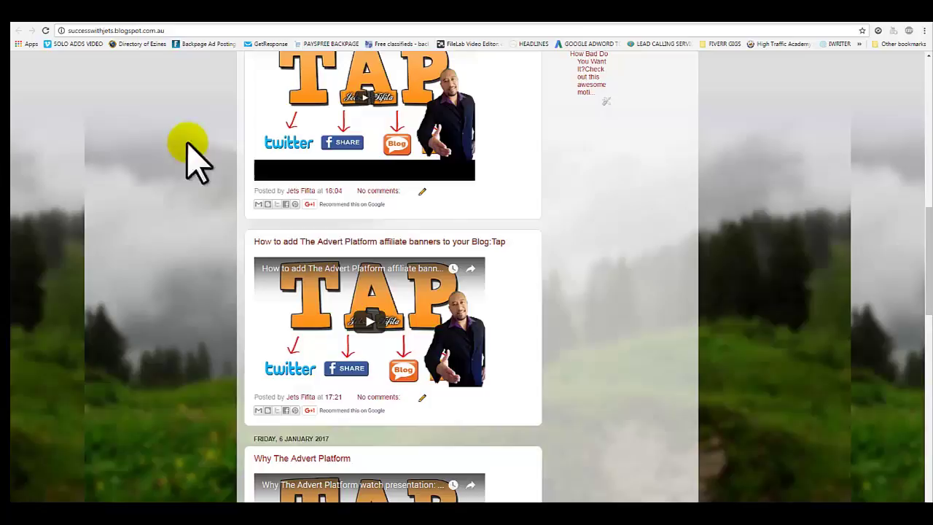
scroll(161, 197, up, 1)
scroll(161, 197, up, 3)
scroll(161, 197, up, 3)
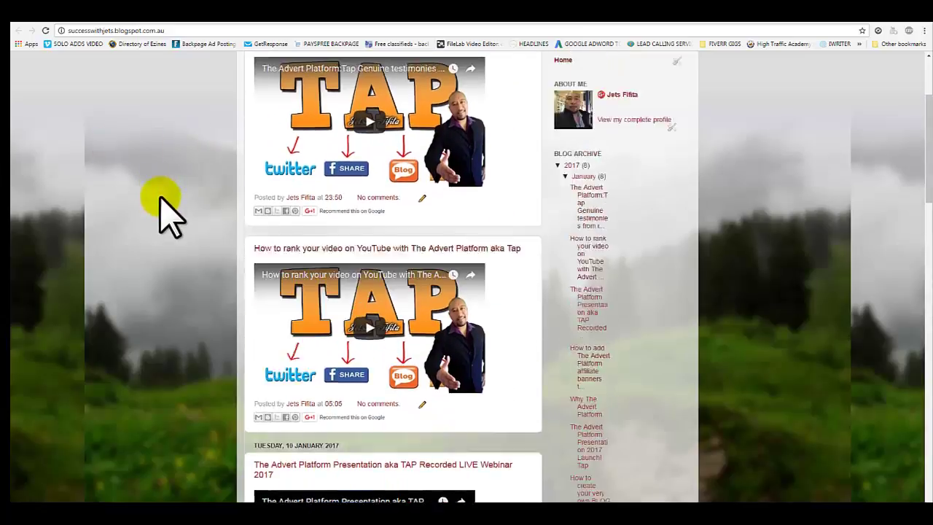
scroll(161, 197, up, 4)
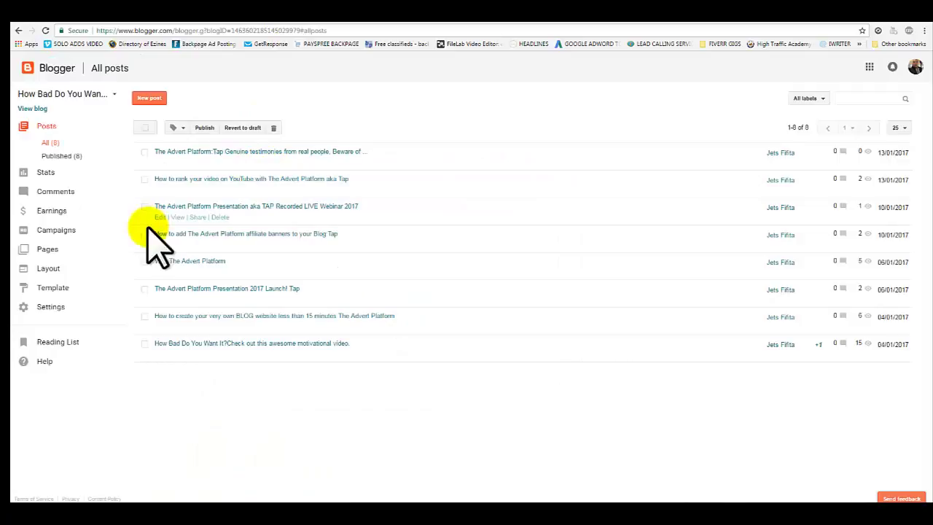
From Pages, create a new page titled 'Links' and publish it
click(38, 249)
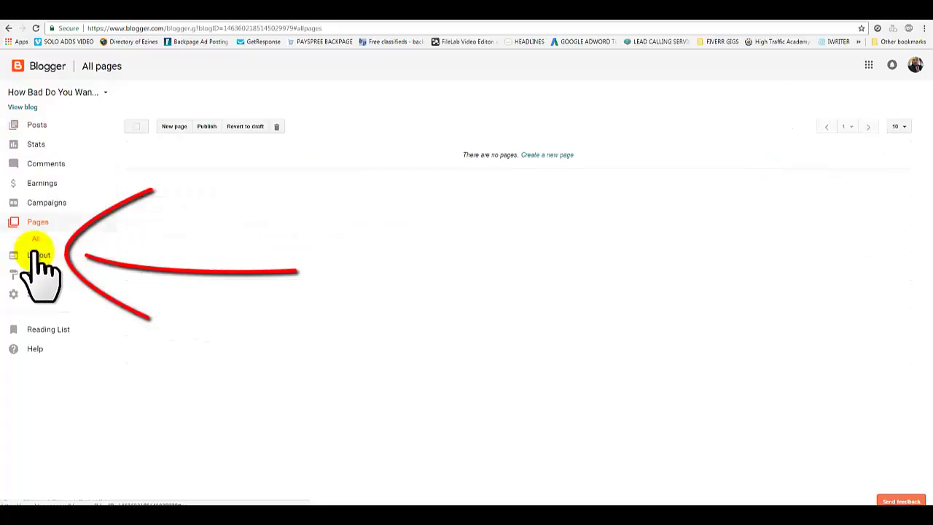
click(552, 156)
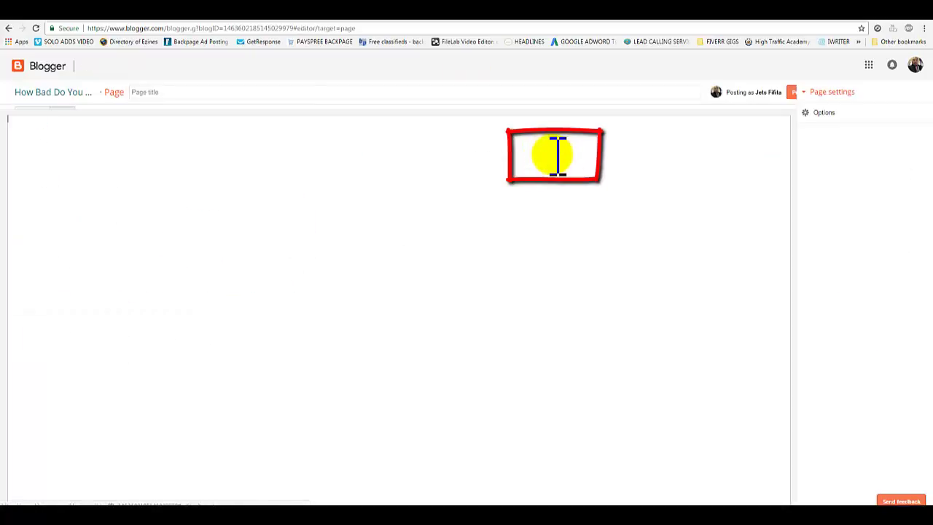
click(233, 94)
text(IIN)
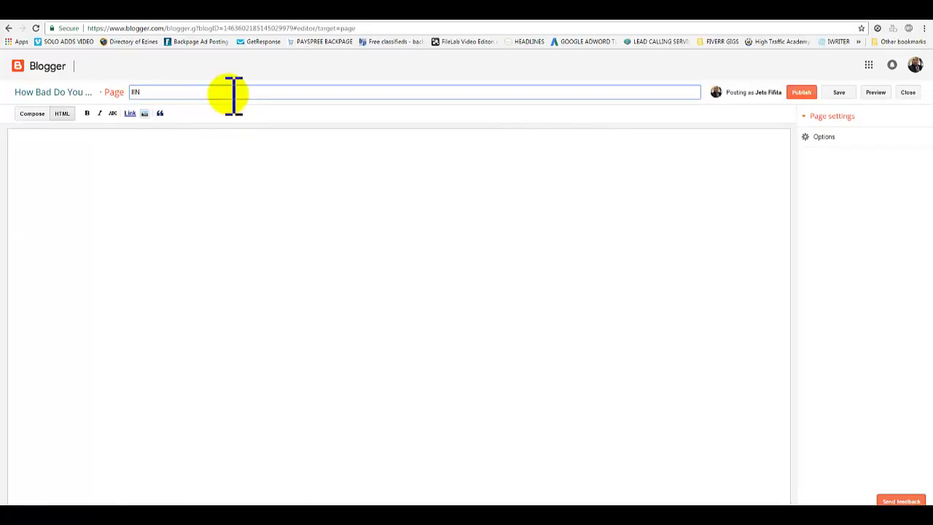
text(K)
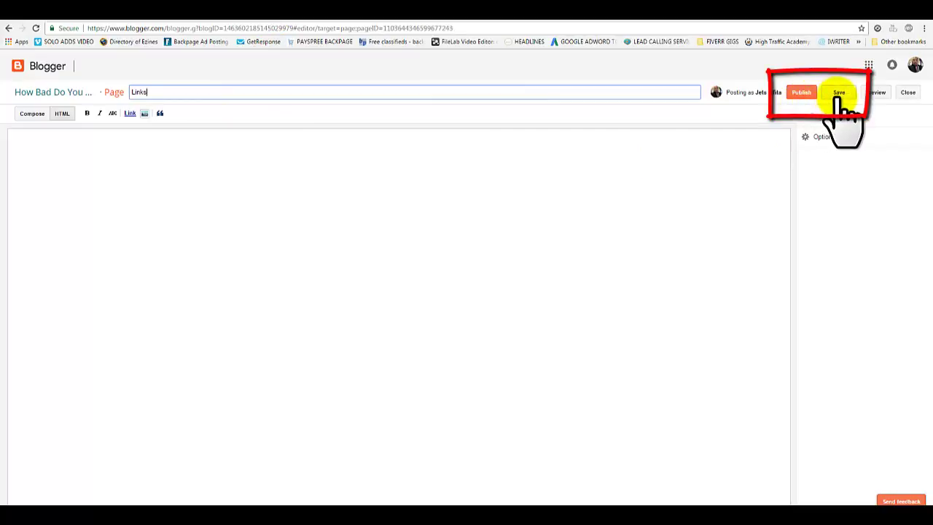
click(801, 93)
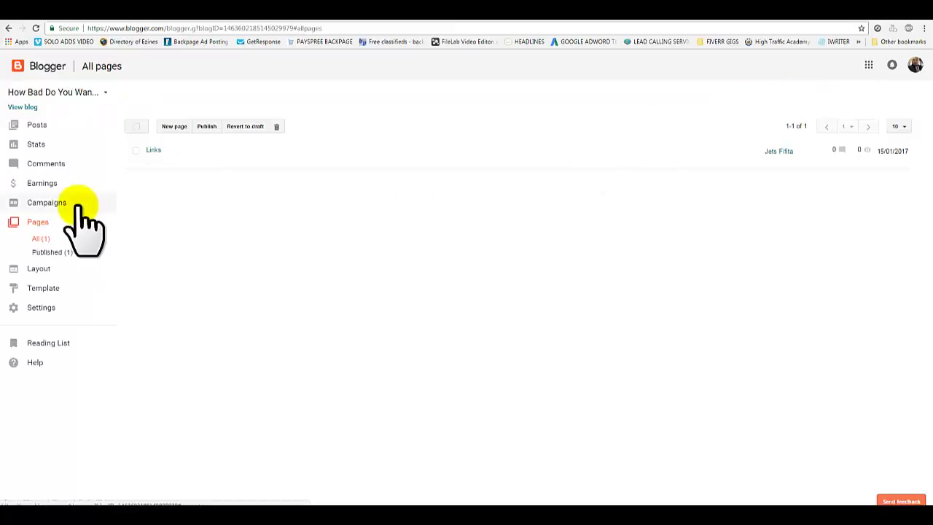
In the Layout editor, start adding a gadget to the sidebar-right-1 area
click(40, 269)
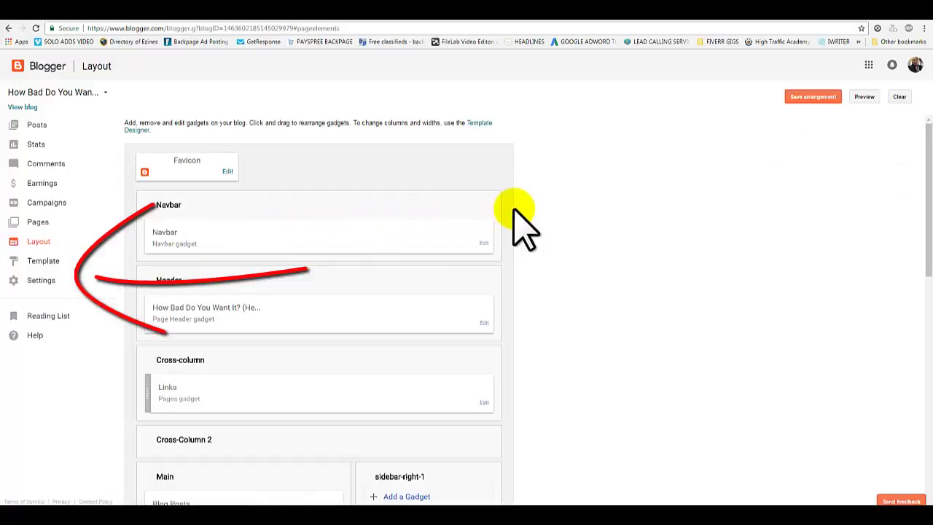
scroll(517, 227, down, 1)
scroll(474, 270, down, 2)
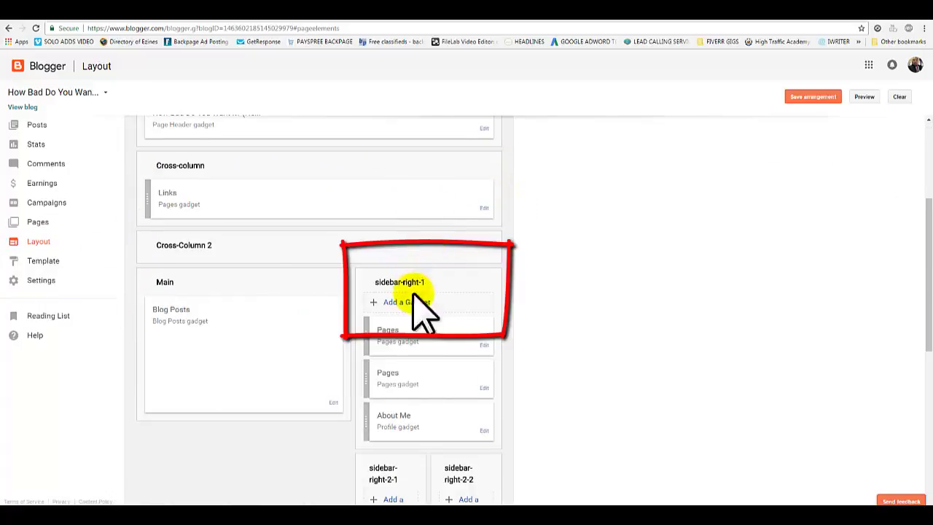
click(412, 303)
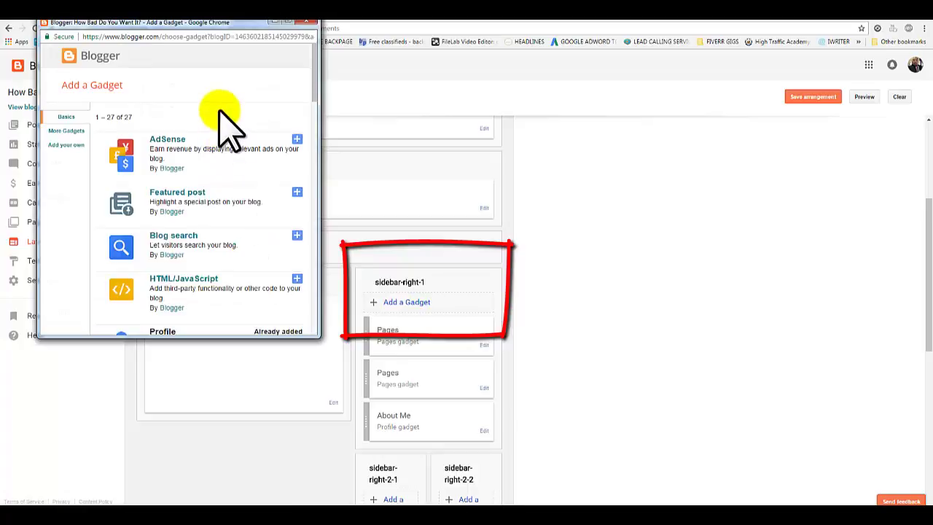
Add a Pages gadget listing the Links page, then save the layout arrangement
scroll(218, 125, down, 1)
scroll(225, 127, down, 2)
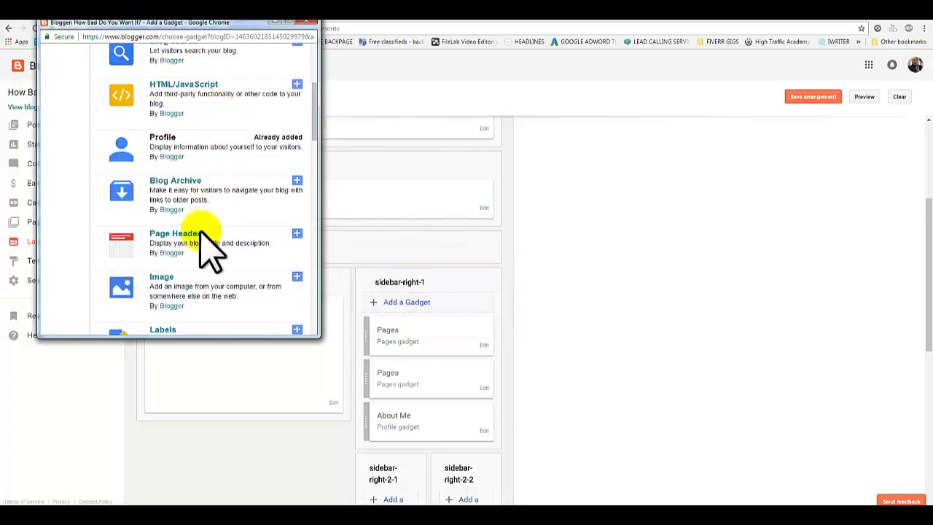
scroll(198, 216, down, 2)
scroll(208, 229, down, 1)
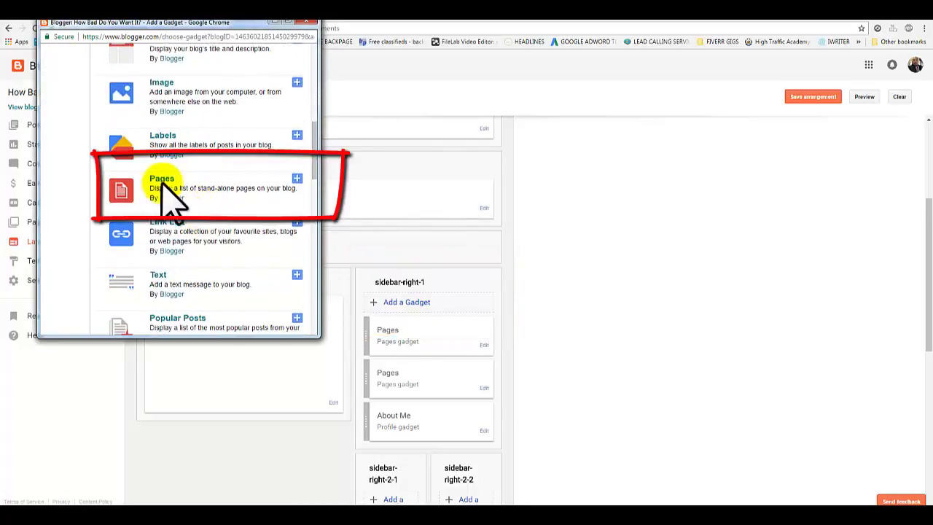
click(296, 178)
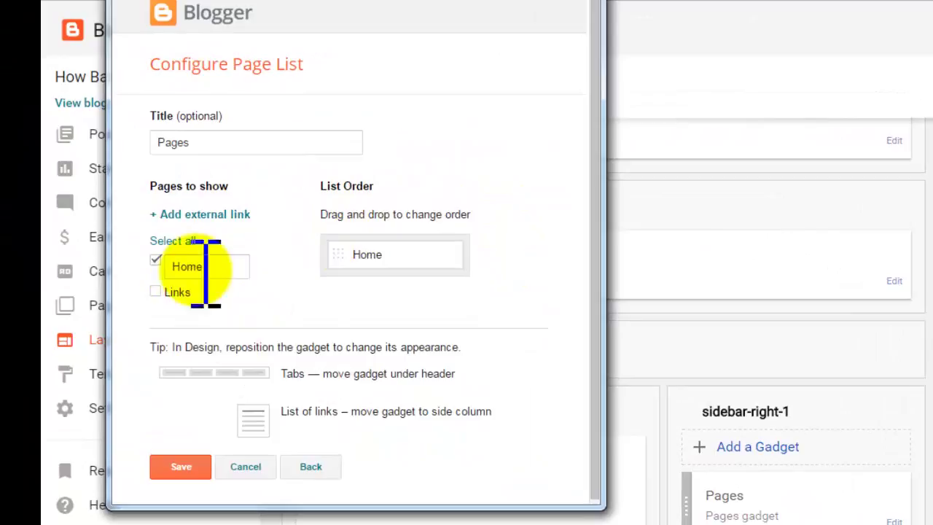
click(155, 292)
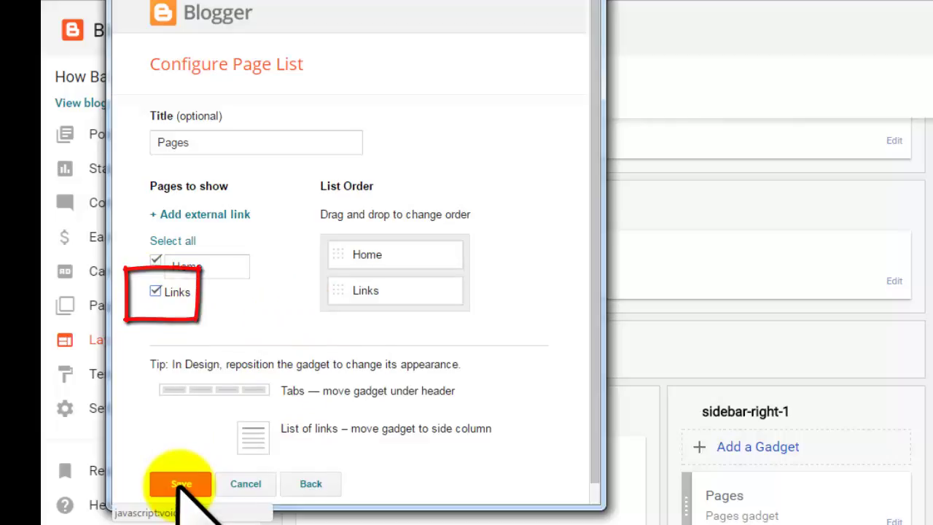
click(180, 483)
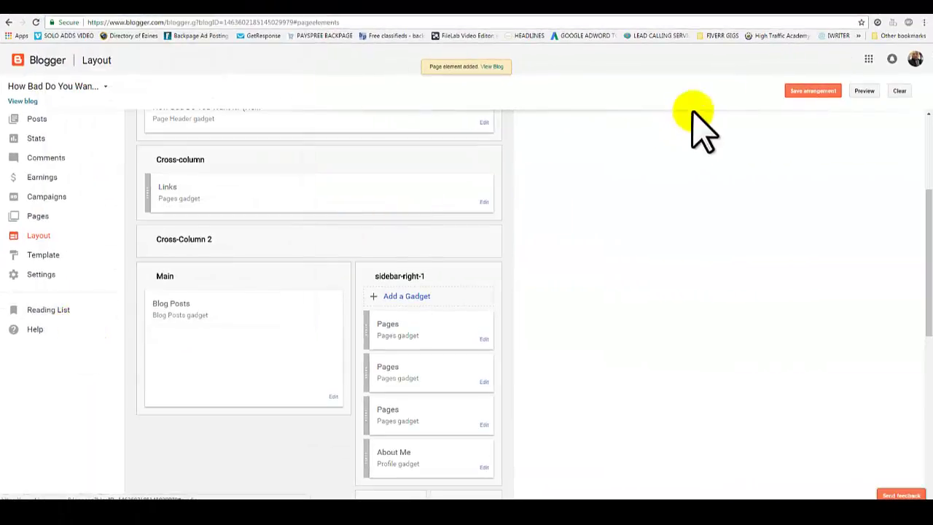
click(814, 91)
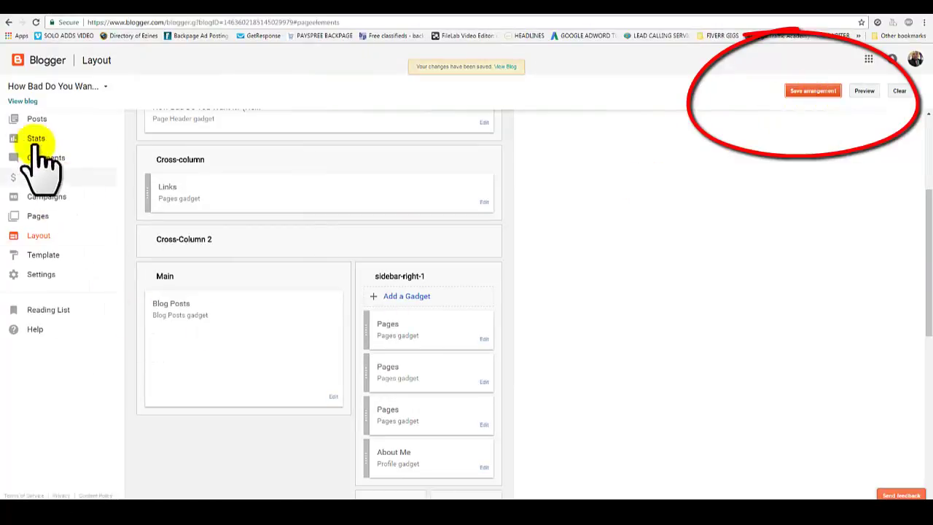
click(23, 101)
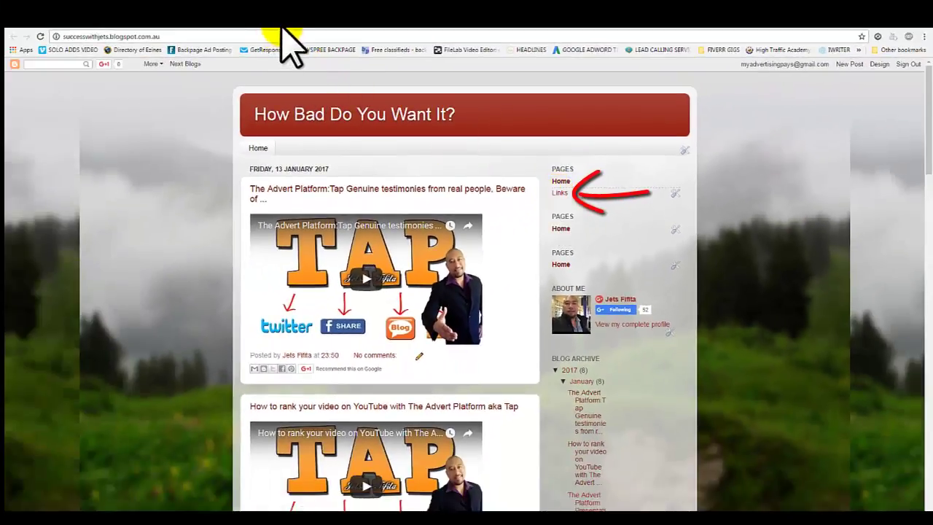
click(559, 192)
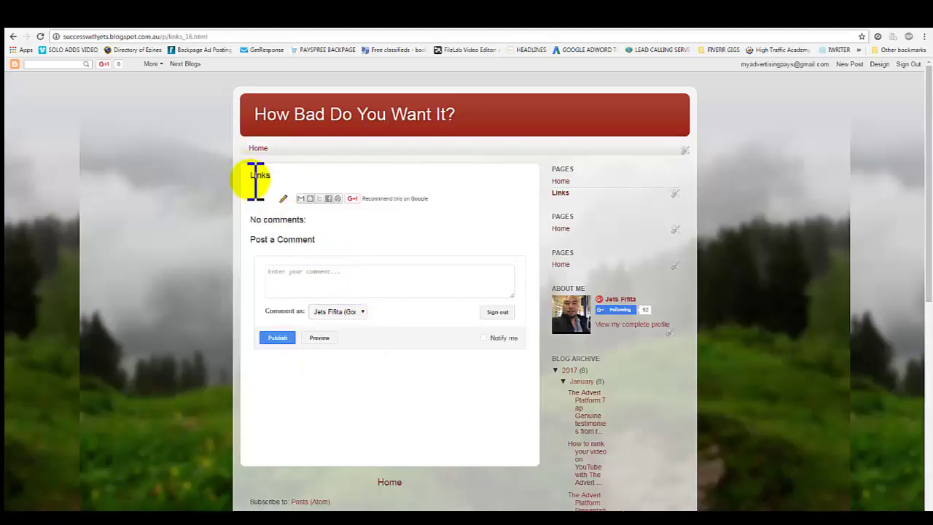
Copy the HTML link snippet again from The Advert Platform, then return to Blogger
click(284, 29)
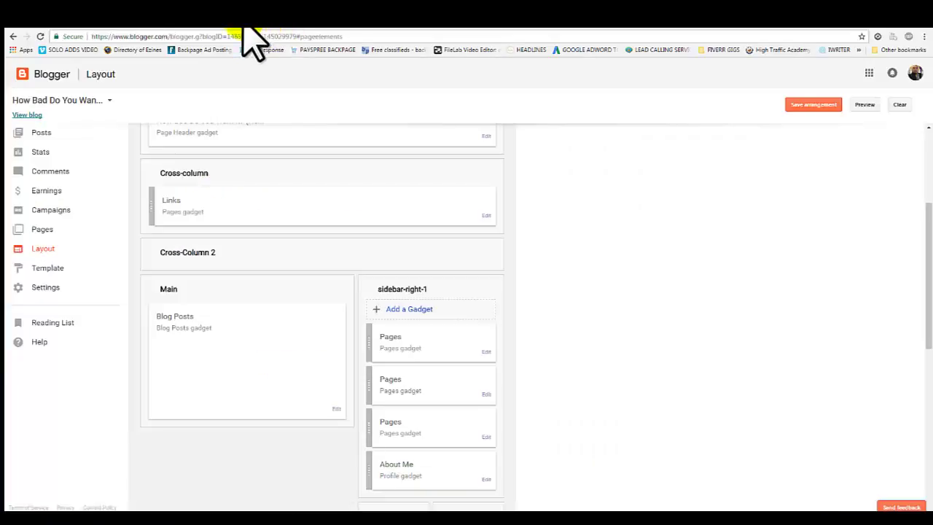
click(64, 31)
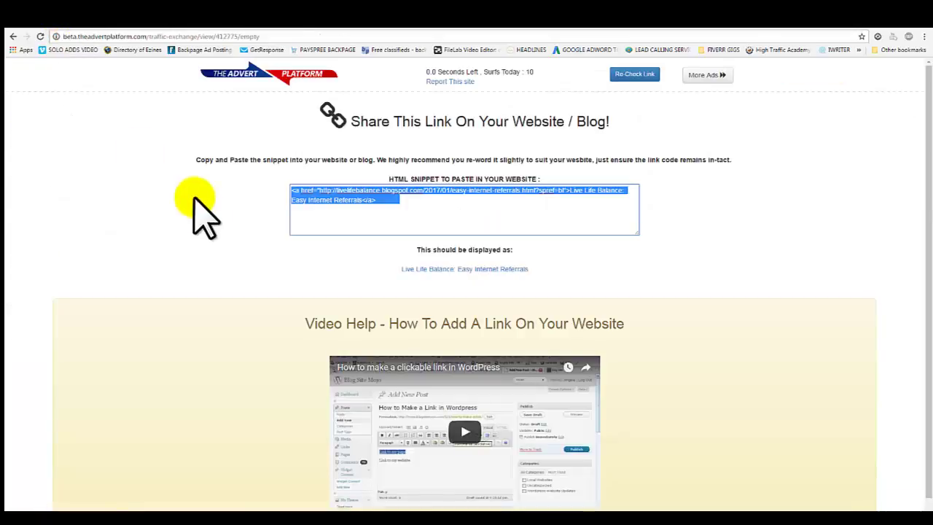
right_click(326, 194)
click(347, 213)
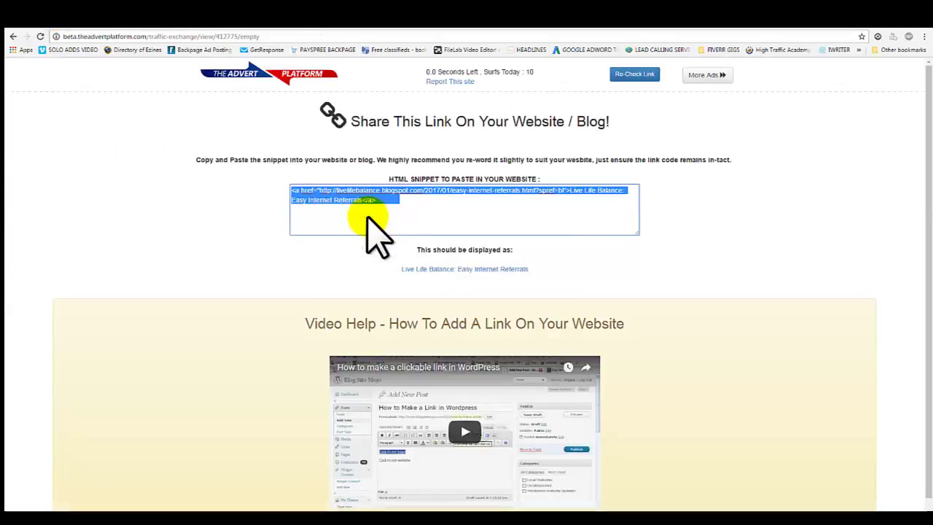
key(ctrl+Tab)
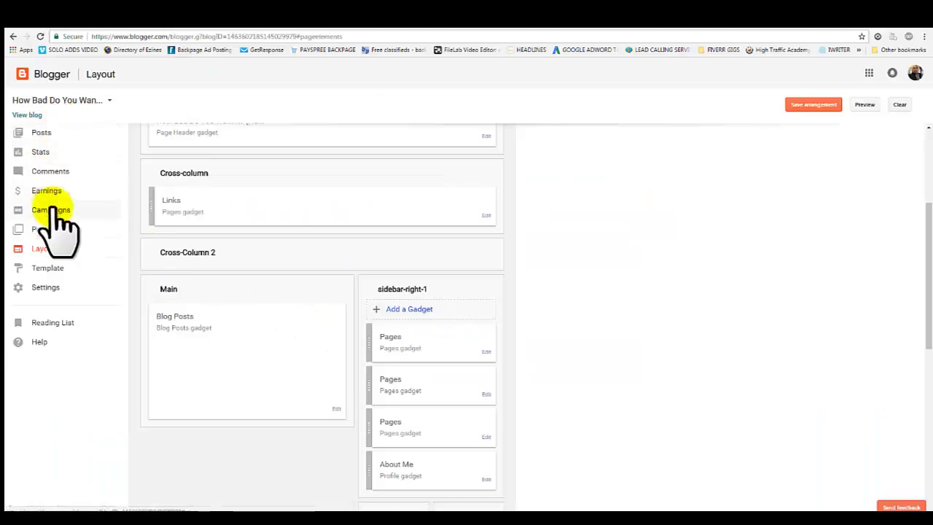
Paste the copied snippet into the Links page's HTML and update the page
click(42, 229)
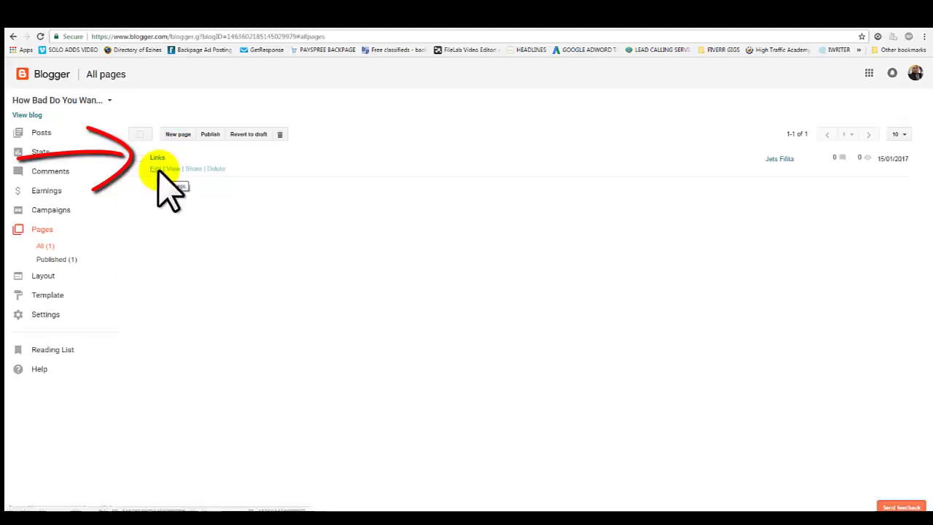
click(155, 168)
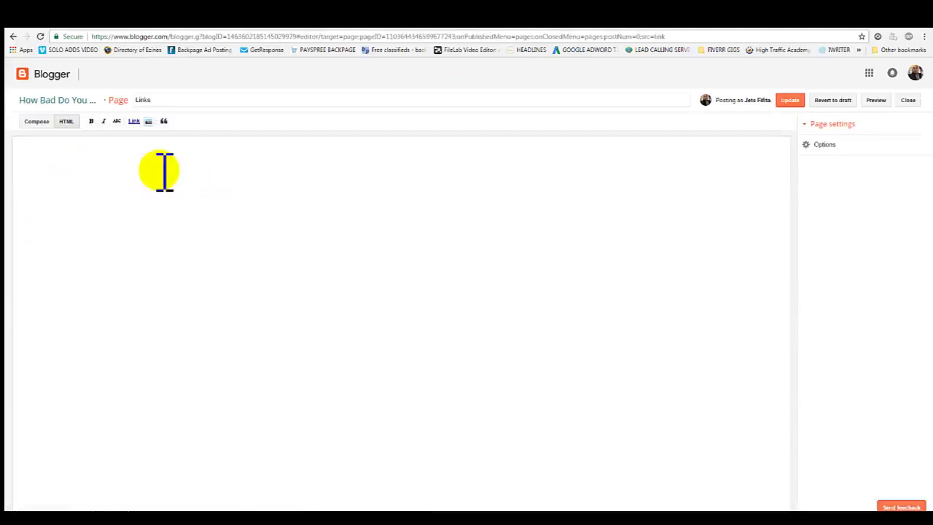
key(ctrl+v)
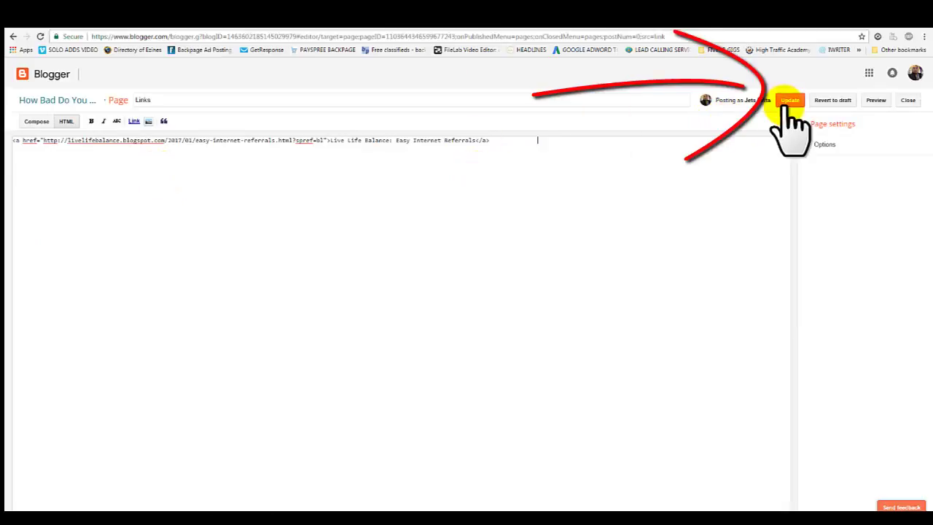
click(789, 100)
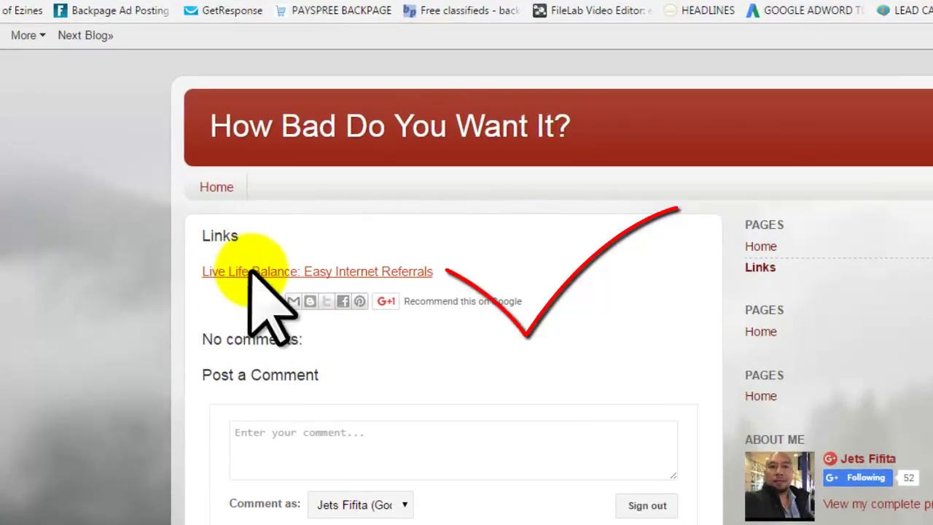
Test the Live Life Balance link on the Links page, then go back
click(250, 271)
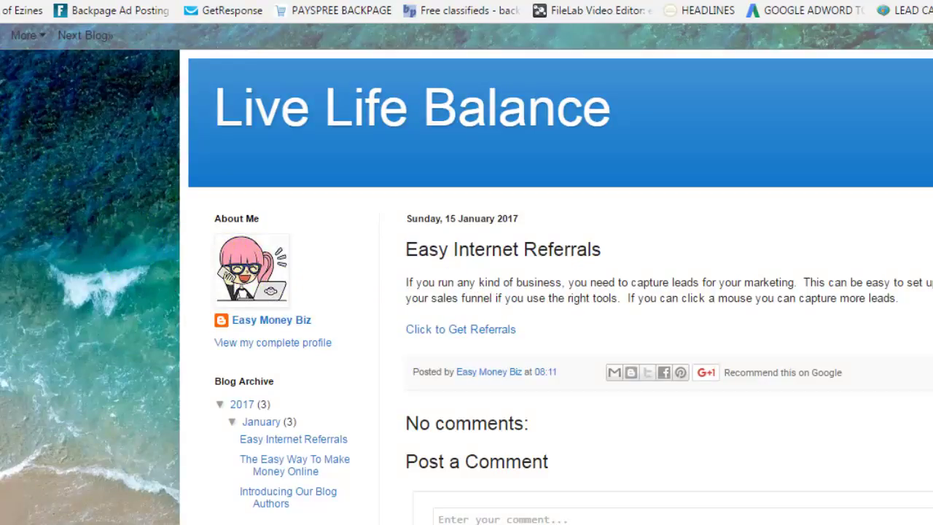
key(alt+Left)
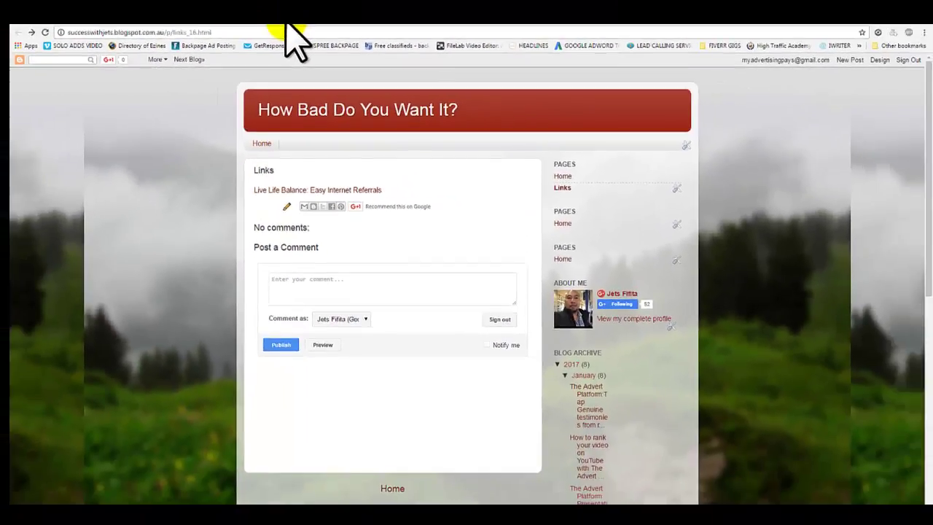
View the live blog's home page and return to the Blogger dashboard
key(alt+Left)
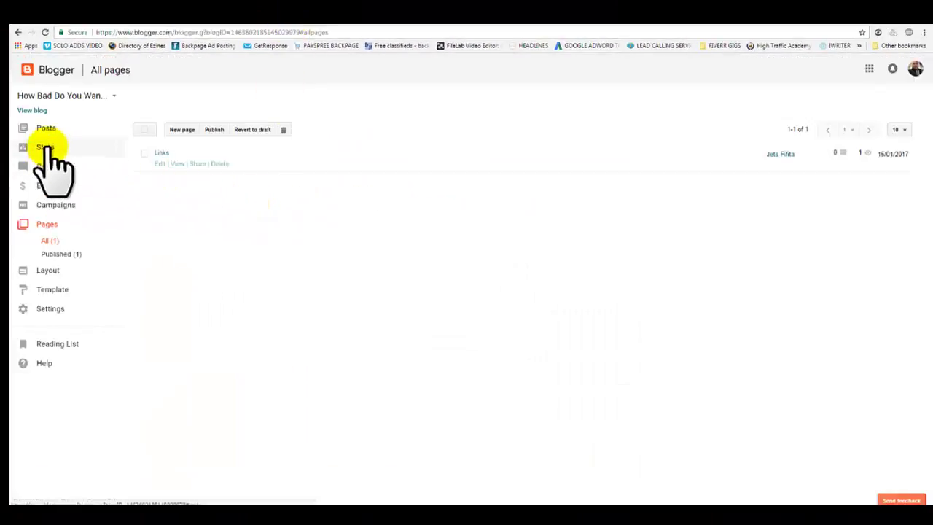
click(32, 112)
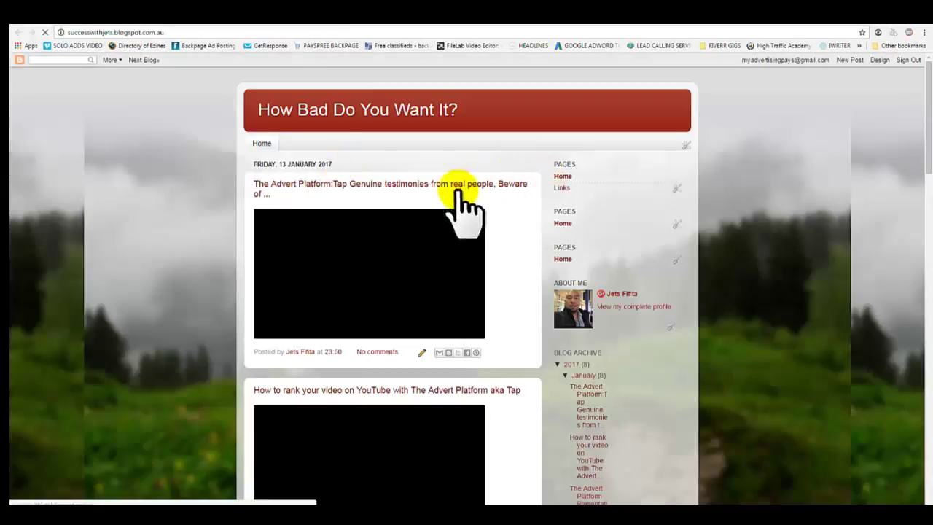
scroll(223, 200, down, 1)
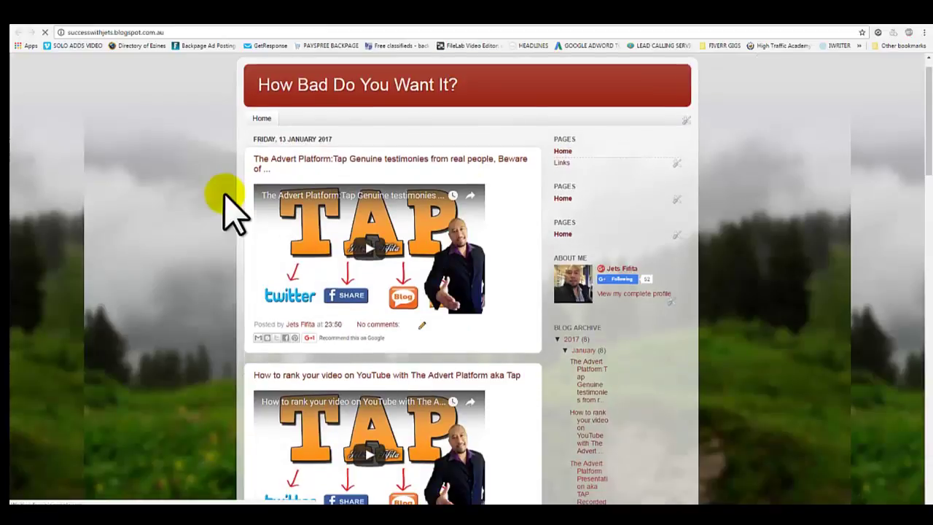
scroll(539, 194, up, 1)
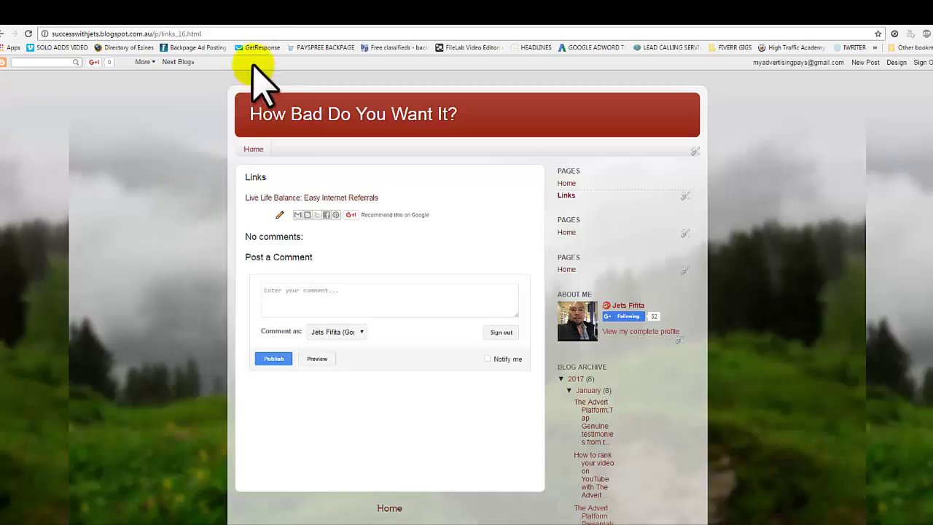
key(alt+Left)
Reopen the Links page for editing, then switch to the Advert Platform share-link tab
click(29, 133)
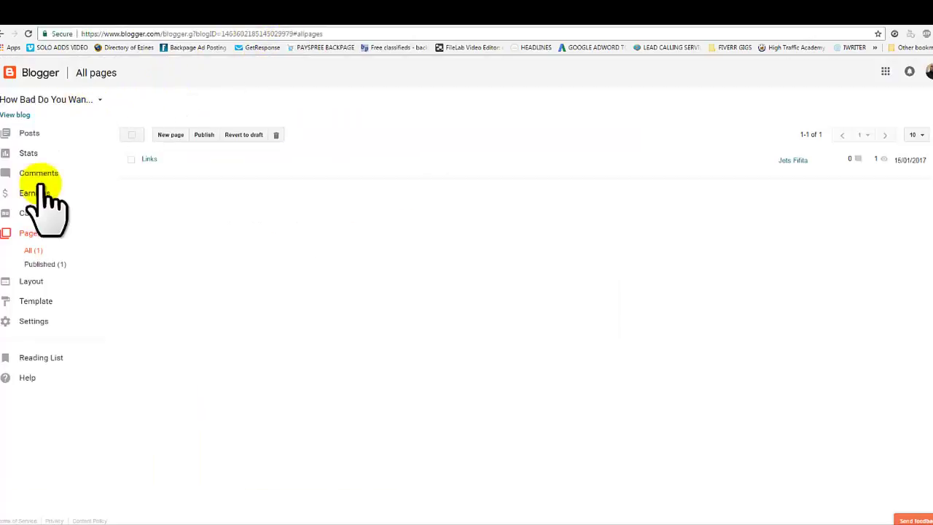
click(33, 262)
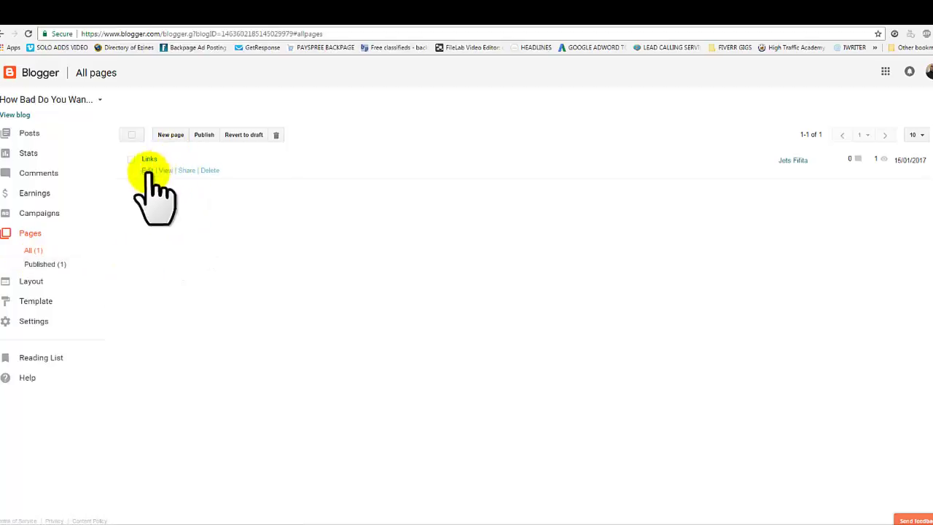
click(146, 171)
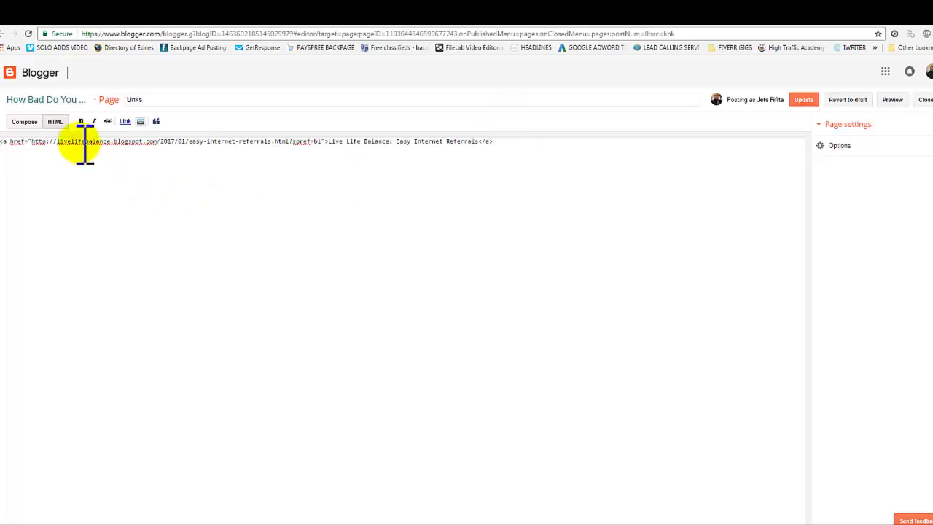
click(63, 22)
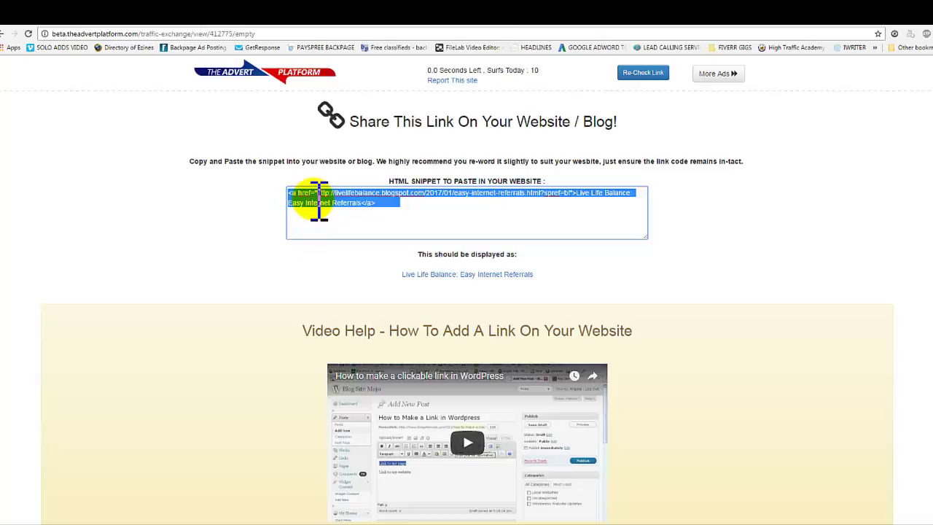
Return to the Blogger tab holding the Links page editor
click(131, 26)
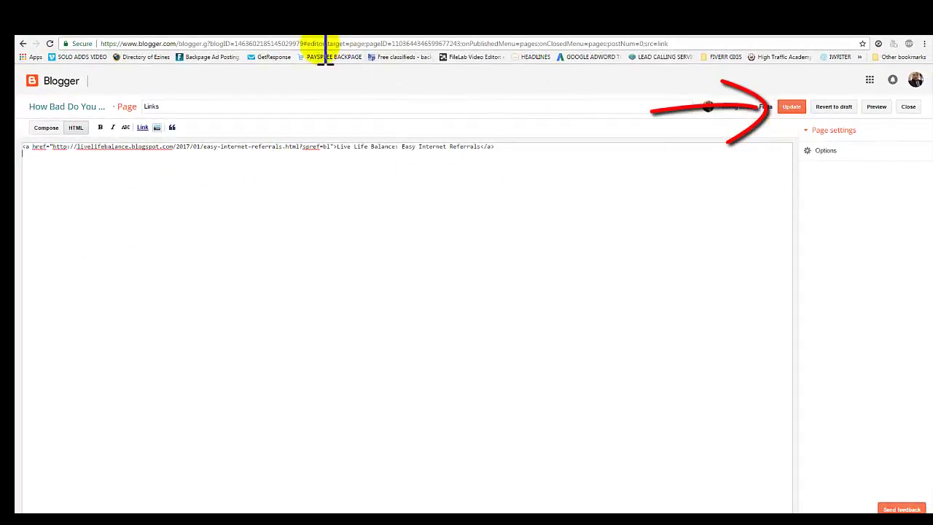
Leave the page editor without saving, preview the live Links page, and return to All pages
click(82, 105)
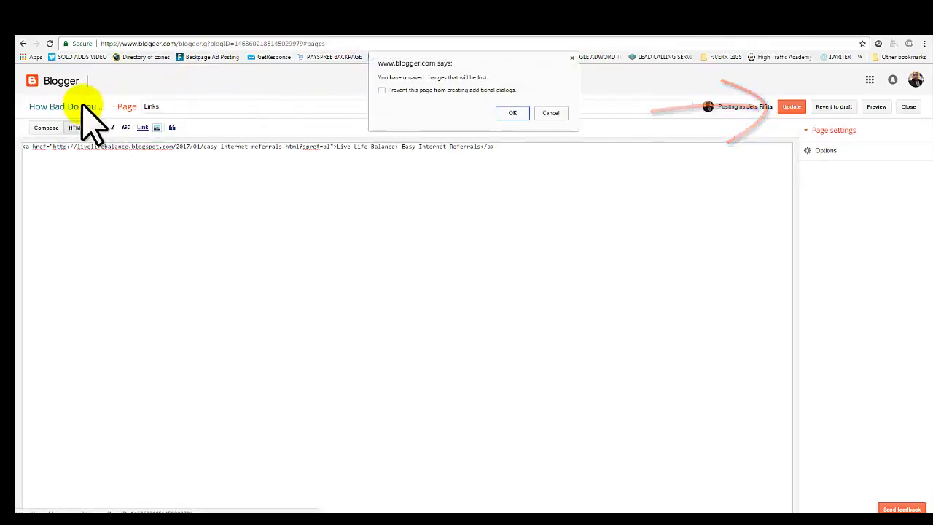
click(512, 113)
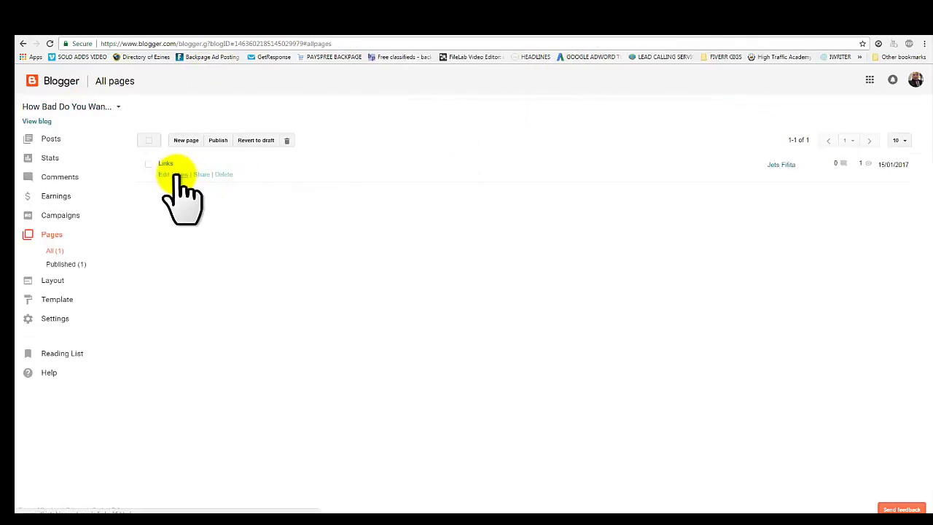
click(177, 177)
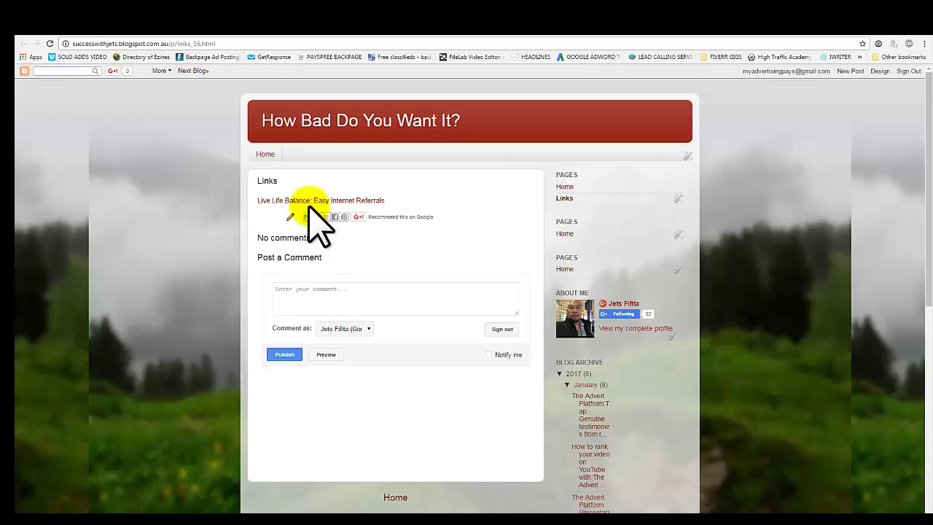
key(ctrl+w)
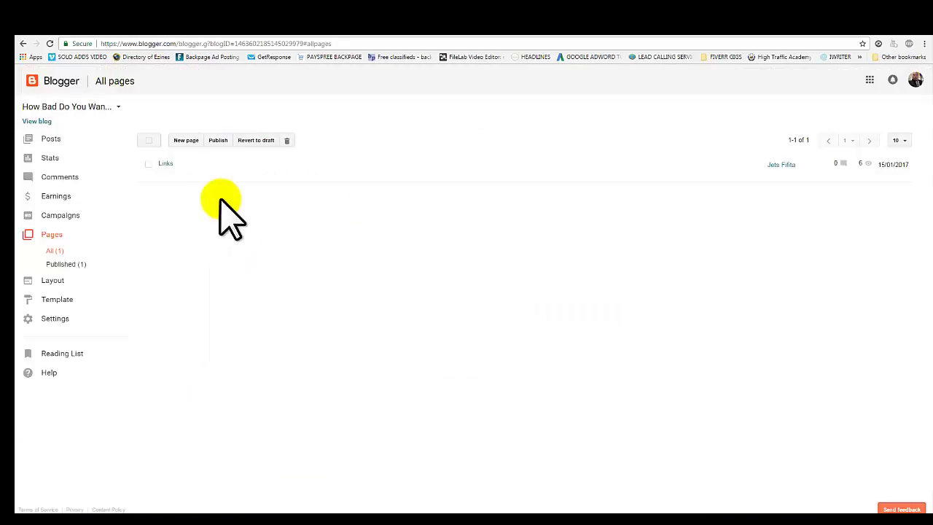